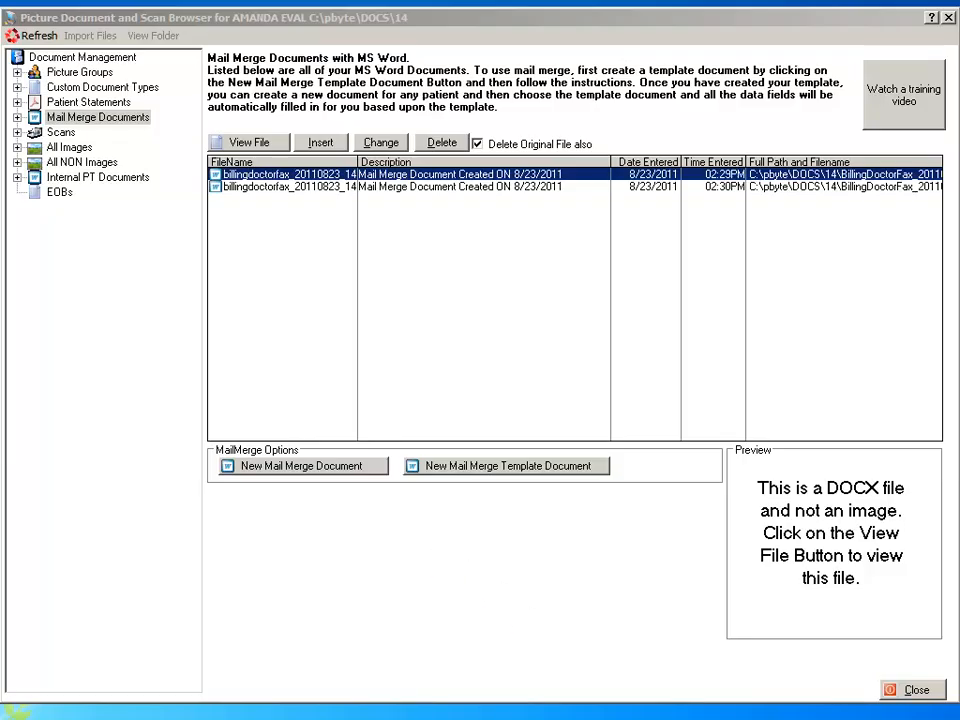
{"action": "mouse_move", "coordinate": [386, 434]}
{"action": "left_mouse_down"}
{"action": "mouse_move", "coordinate": [474, 486]}
{"action": "mouse_move", "coordinate": [636, 513]}
{"action": "left_mouse_up"}
Create a new mail merge template document, using a comma as field delimiter and (enter) as record delimiter for the data source.
{"action": "left_click", "coordinate": [508, 467]}
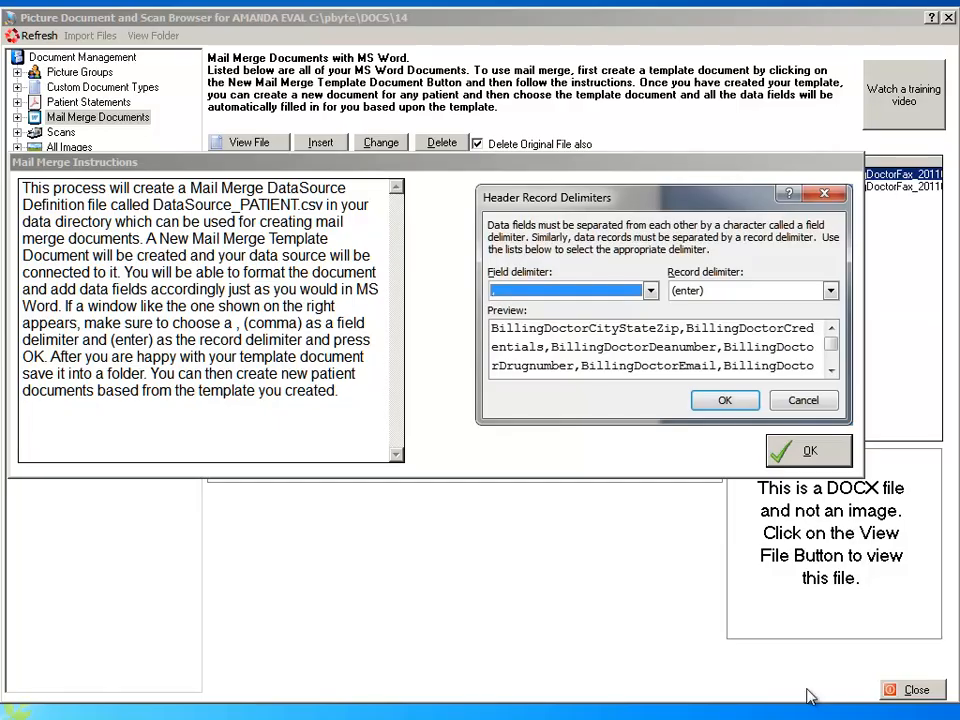
{"action": "left_click", "coordinate": [810, 453]}
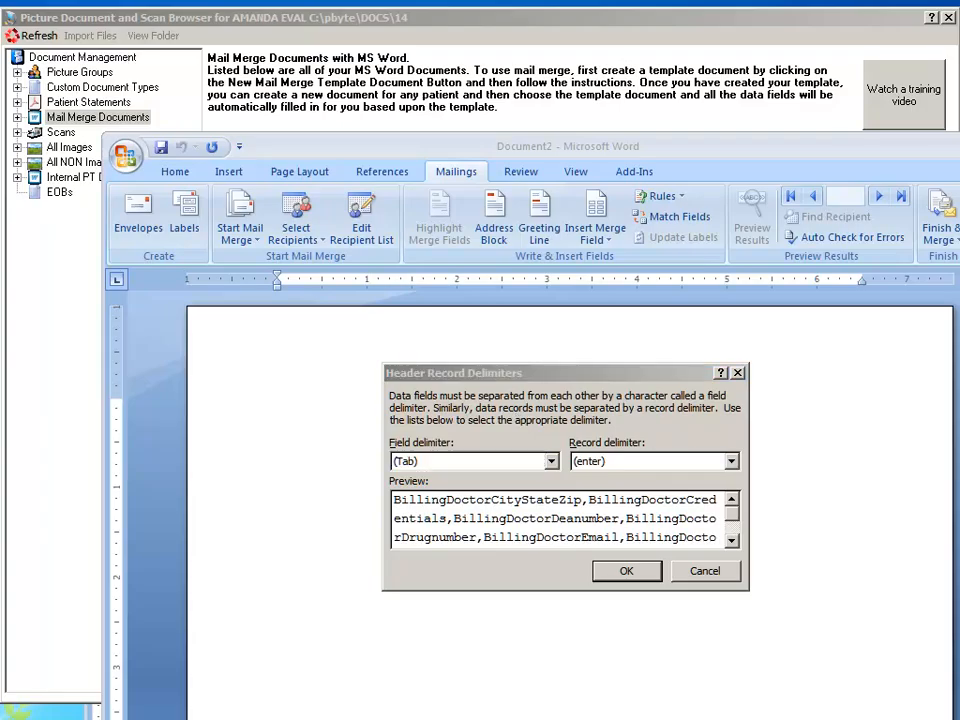
{"action": "left_click", "coordinate": [551, 461]}
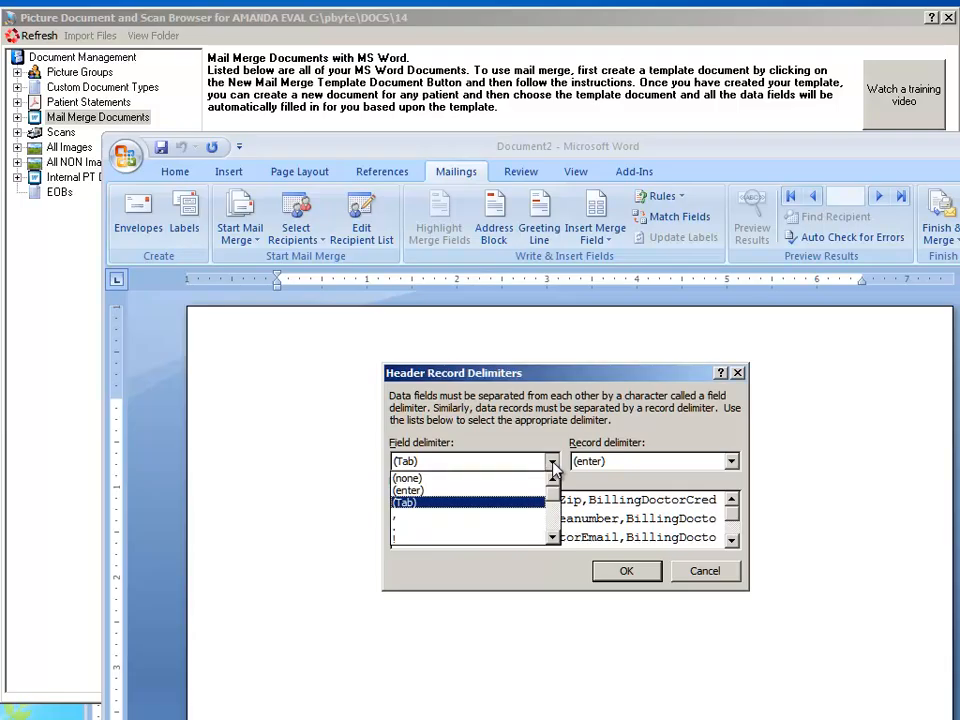
{"action": "left_click", "coordinate": [476, 515]}
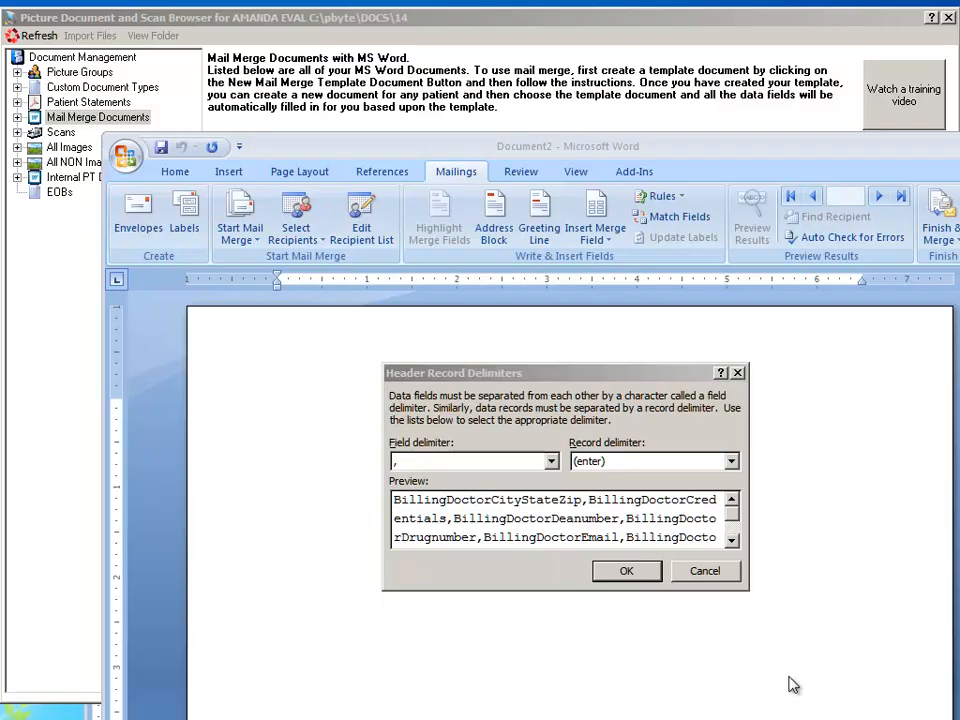
{"action": "left_click", "coordinate": [627, 571]}
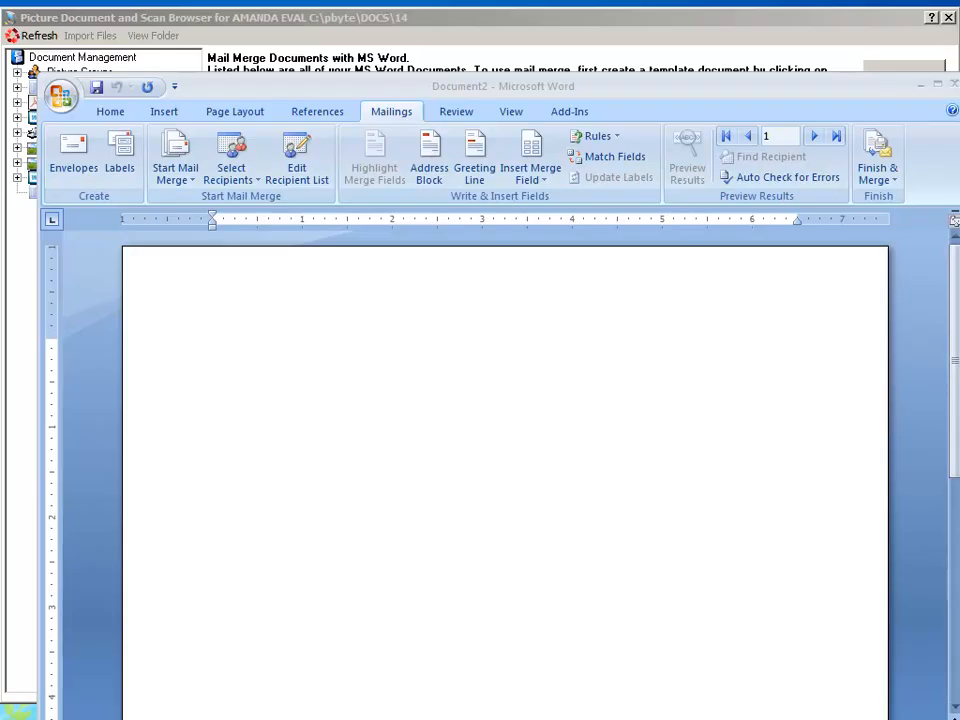
{"action": "mouse_move", "coordinate": [632, 289]}
{"action": "left_mouse_down"}
{"action": "mouse_move", "coordinate": [454, 118]}
{"action": "mouse_move", "coordinate": [376, 90]}
{"action": "mouse_move", "coordinate": [345, 94]}
{"action": "left_mouse_up"}
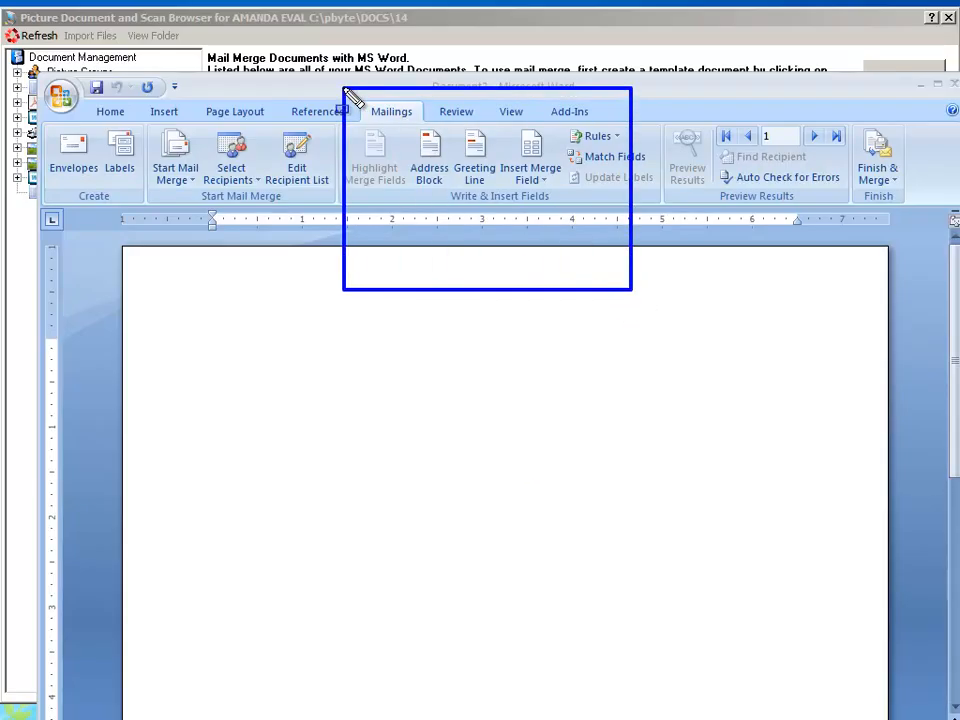
{"action": "key", "text": "Escape"}
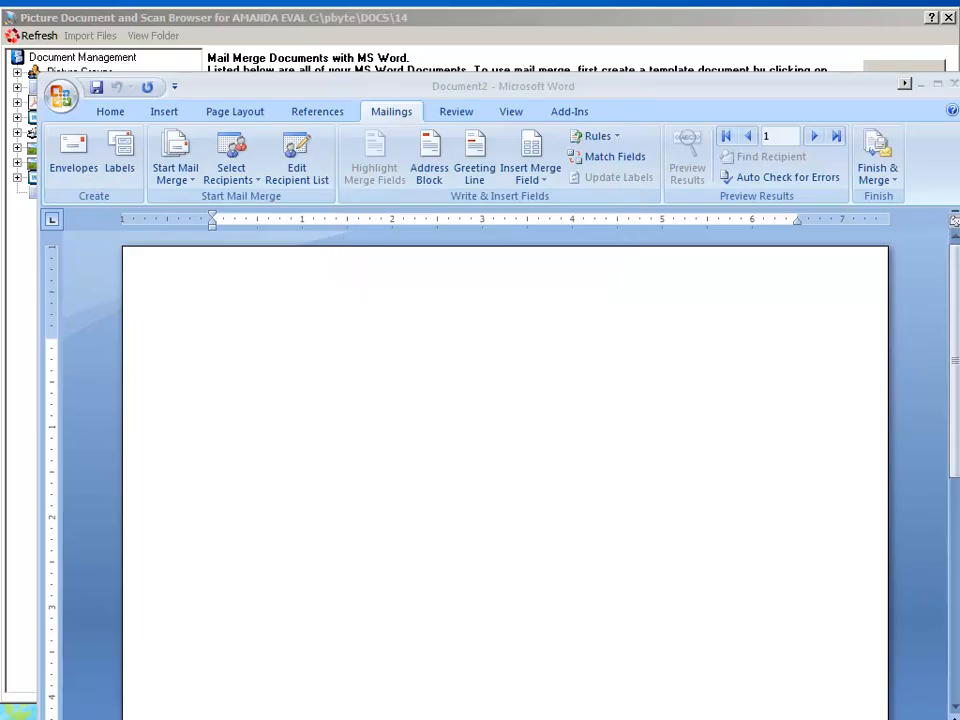
Insert the database merge fields PtFirstName, PtLastName and PtEmail one after another into the blank template.
{"action": "left_click", "coordinate": [535, 152]}
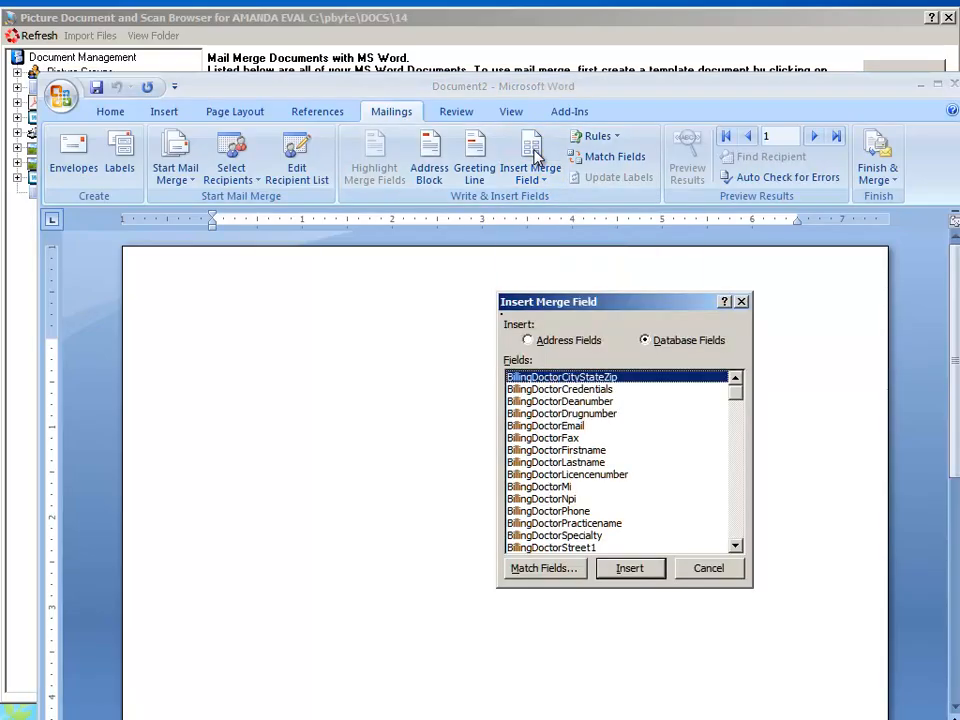
{"action": "left_click_drag", "start_coordinate": [739, 392], "coordinate": [736, 453]}
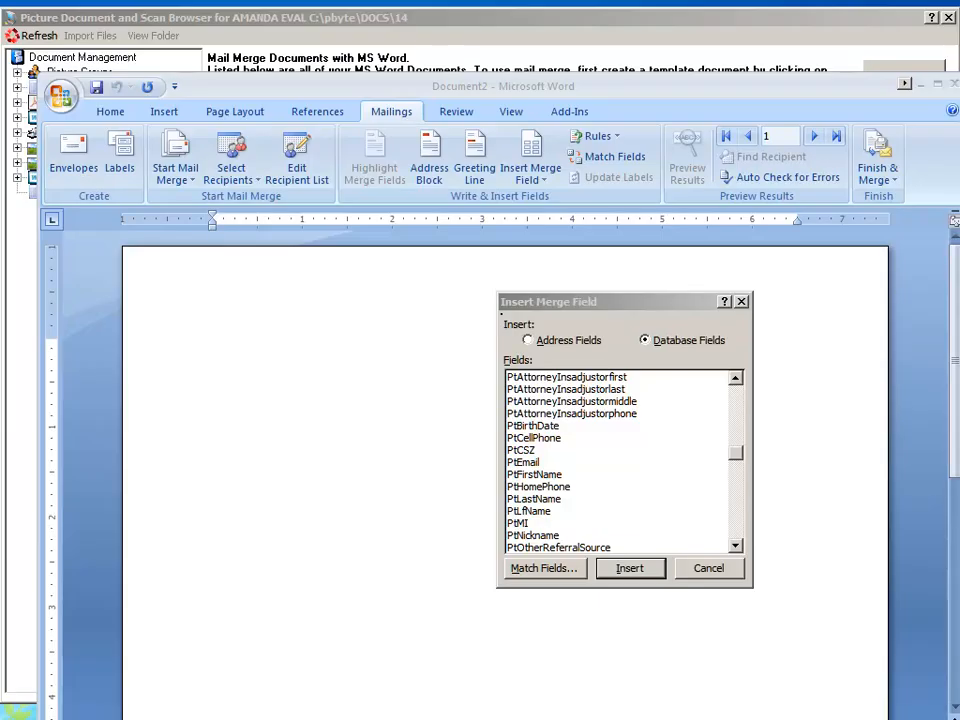
{"action": "left_click", "coordinate": [546, 476]}
{"action": "double_click", "coordinate": [548, 478]}
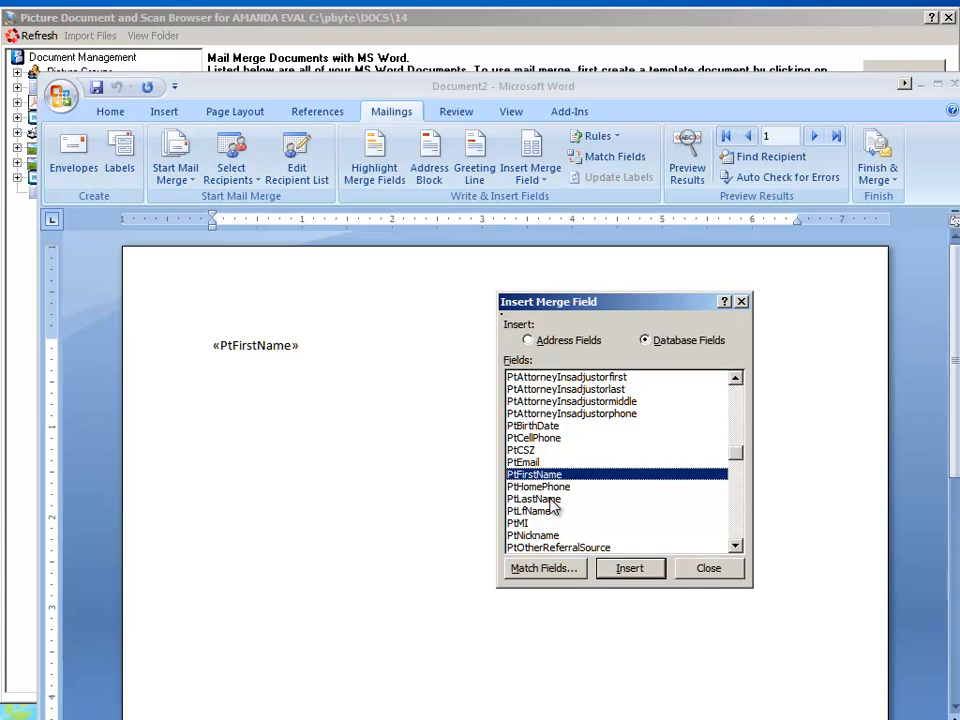
{"action": "left_click", "coordinate": [551, 500]}
{"action": "double_click", "coordinate": [551, 500]}
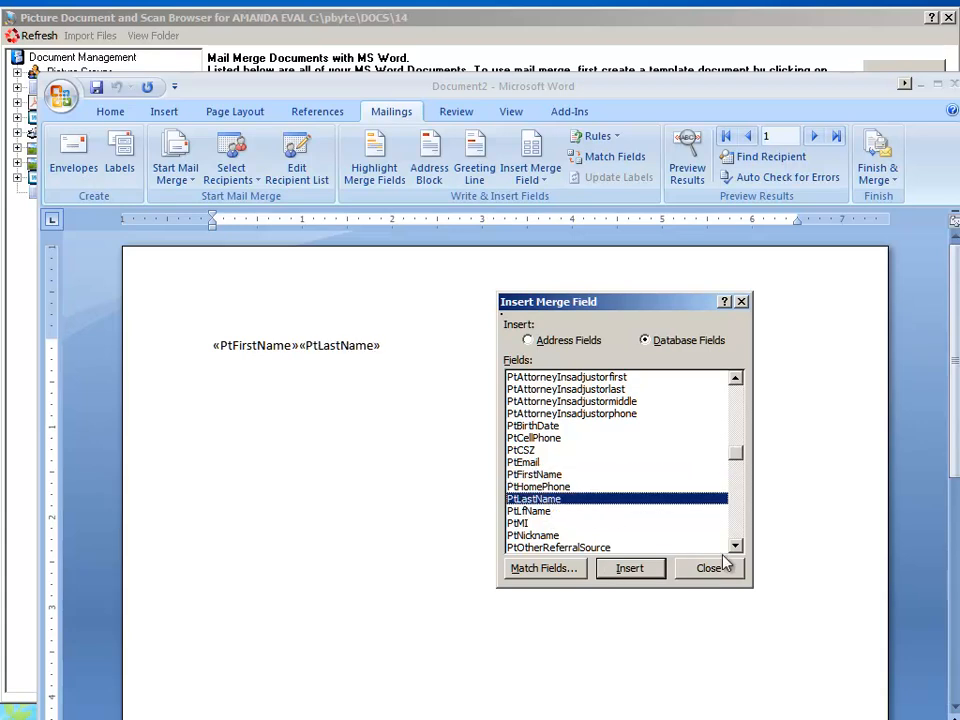
{"action": "double_click", "coordinate": [523, 463]}
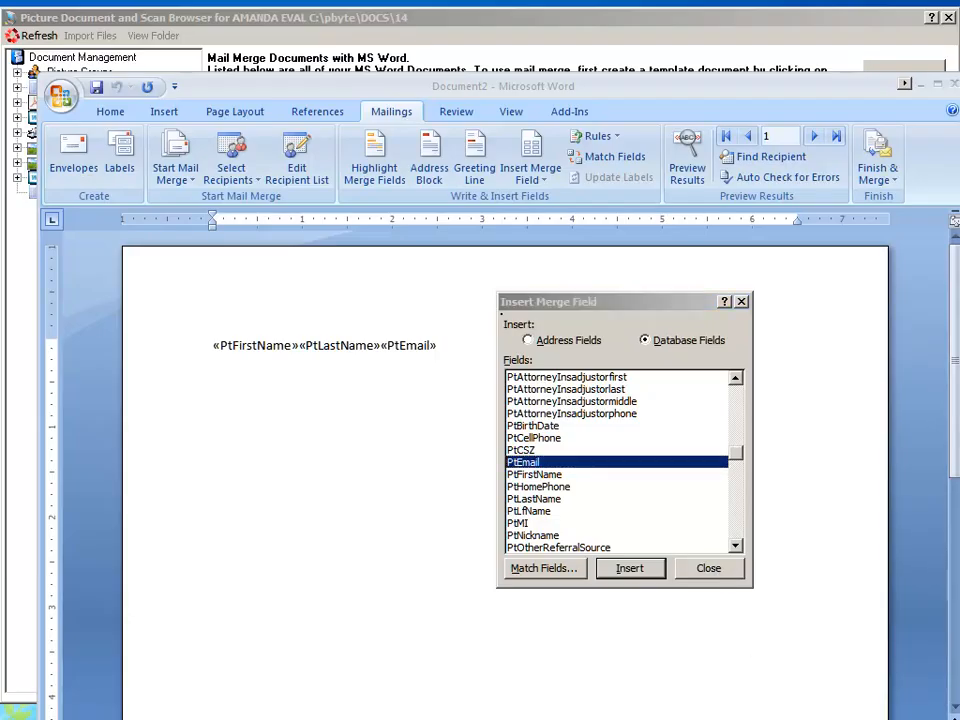
{"action": "left_click", "coordinate": [708, 570]}
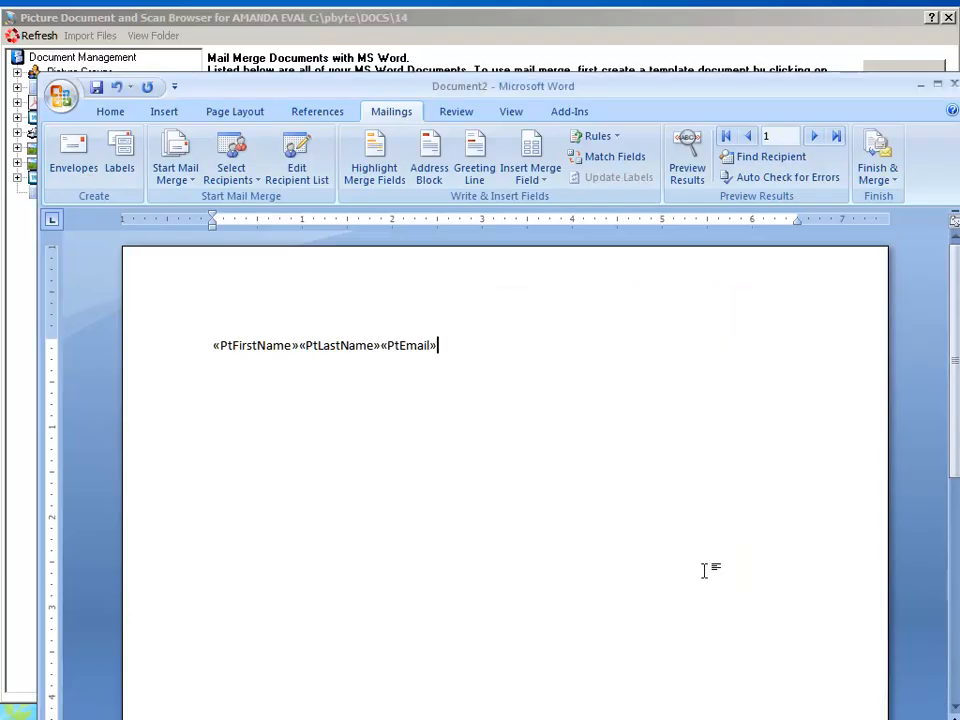
Add the label "Patient First Name:" directly before the PtFirstName field.
{"action": "left_click", "coordinate": [212, 345]}
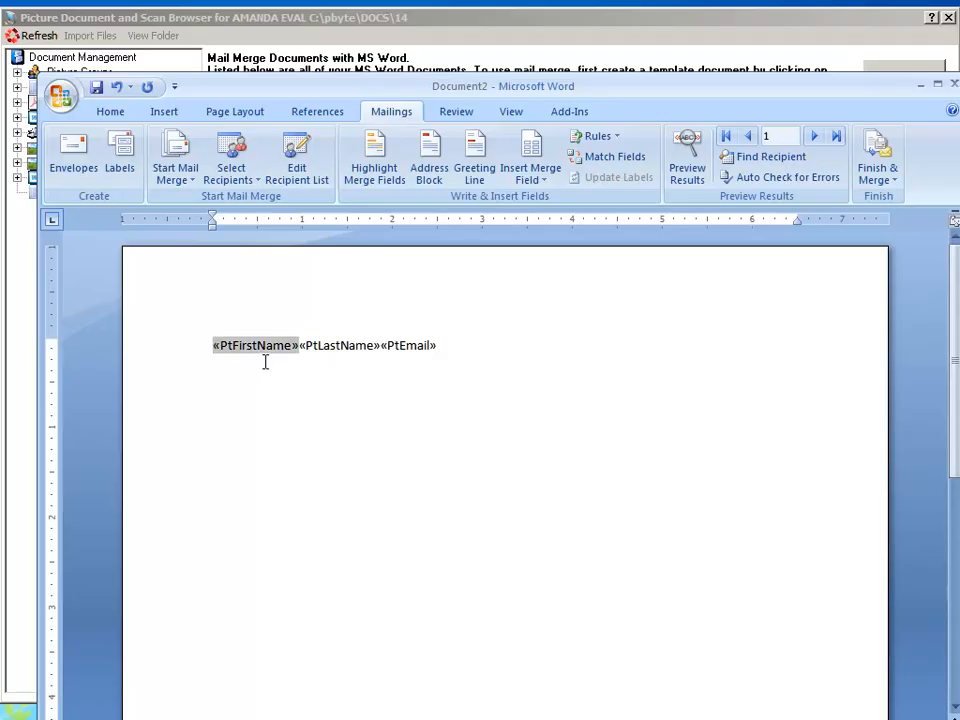
{"action": "type", "text": "Patient First N"}
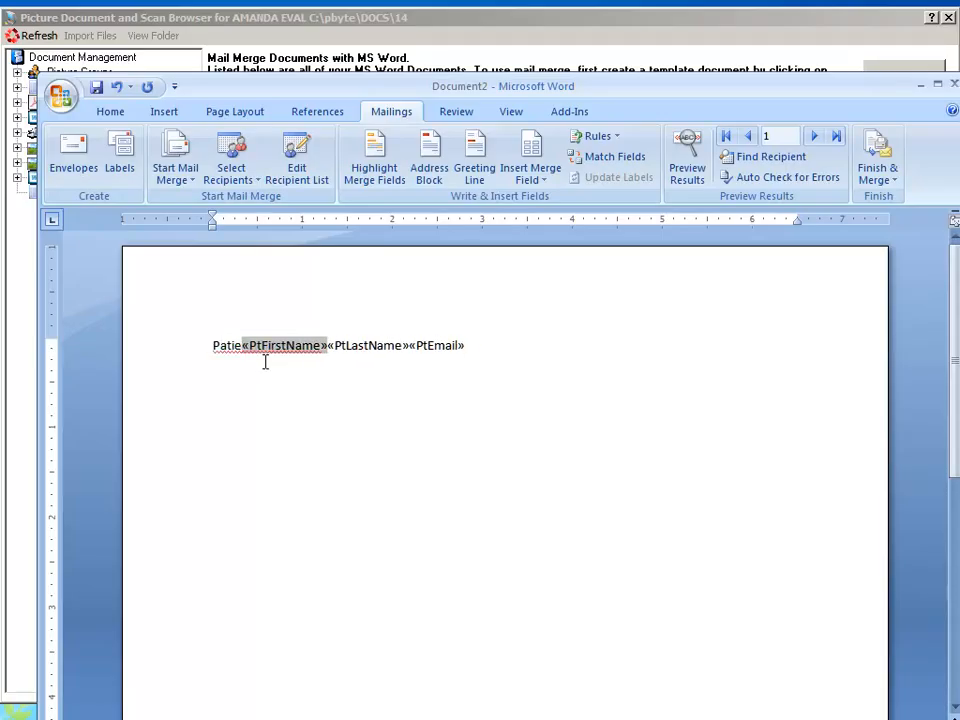
{"action": "type", "text": "ame:"}
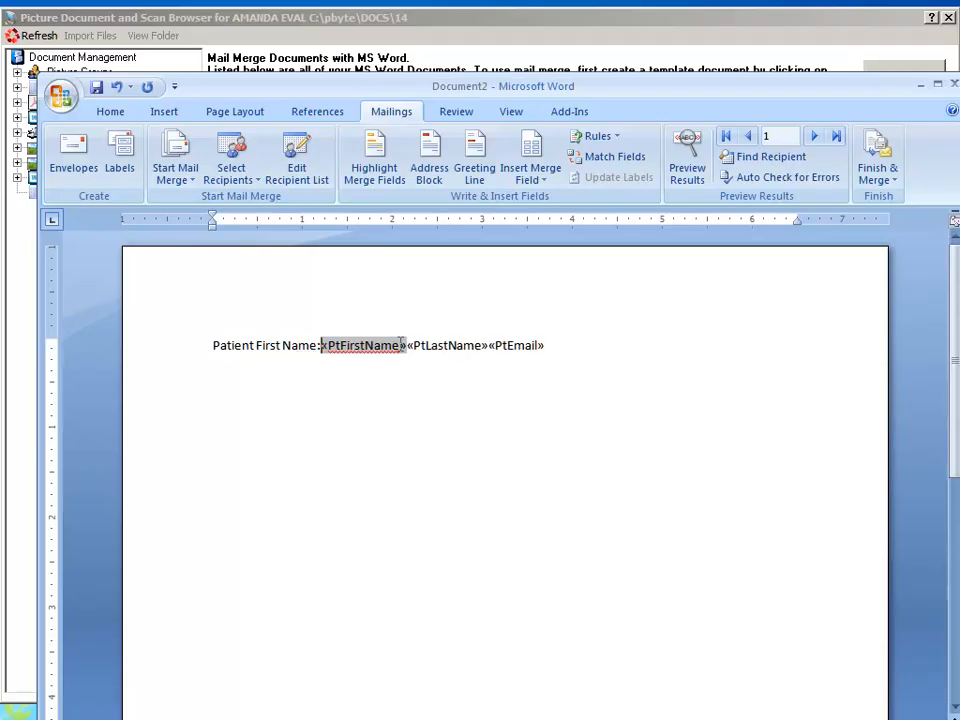
Move the PtLastName field to a new line and label it "Patient Last Name:".
{"action": "left_click", "coordinate": [449, 345]}
{"action": "key", "text": "Return"}
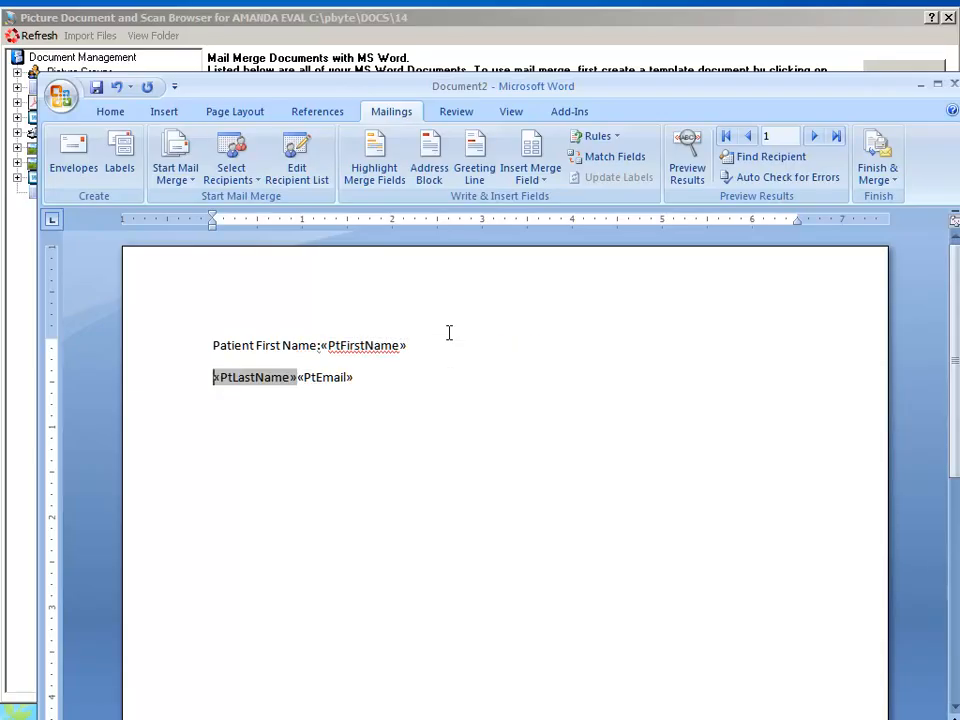
{"action": "type", "text": "Patie"}
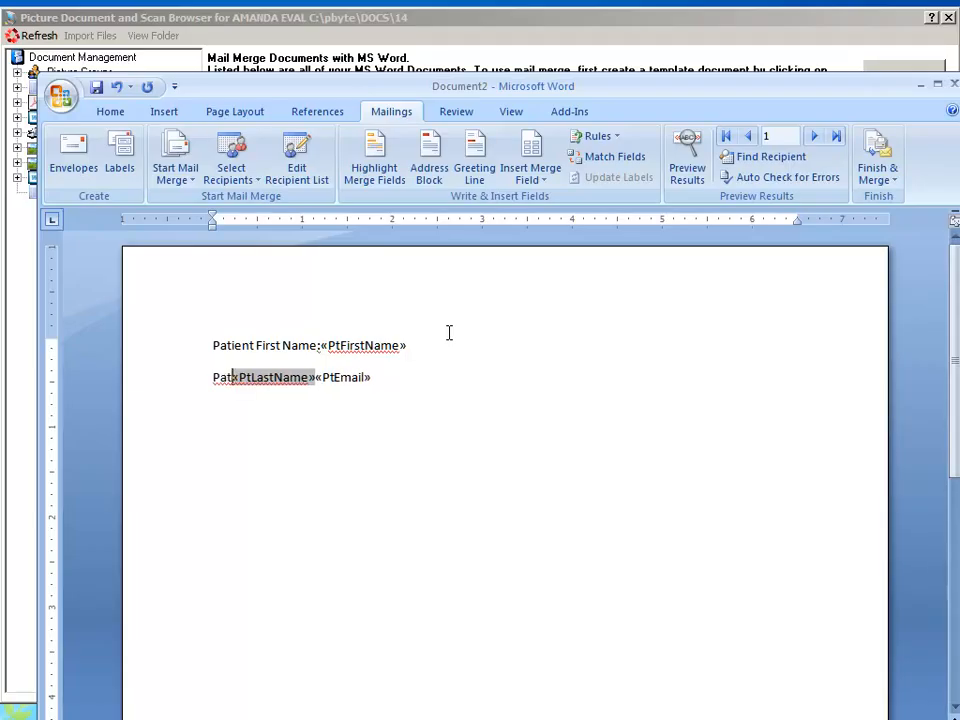
{"action": "type", "text": "nt Last Na"}
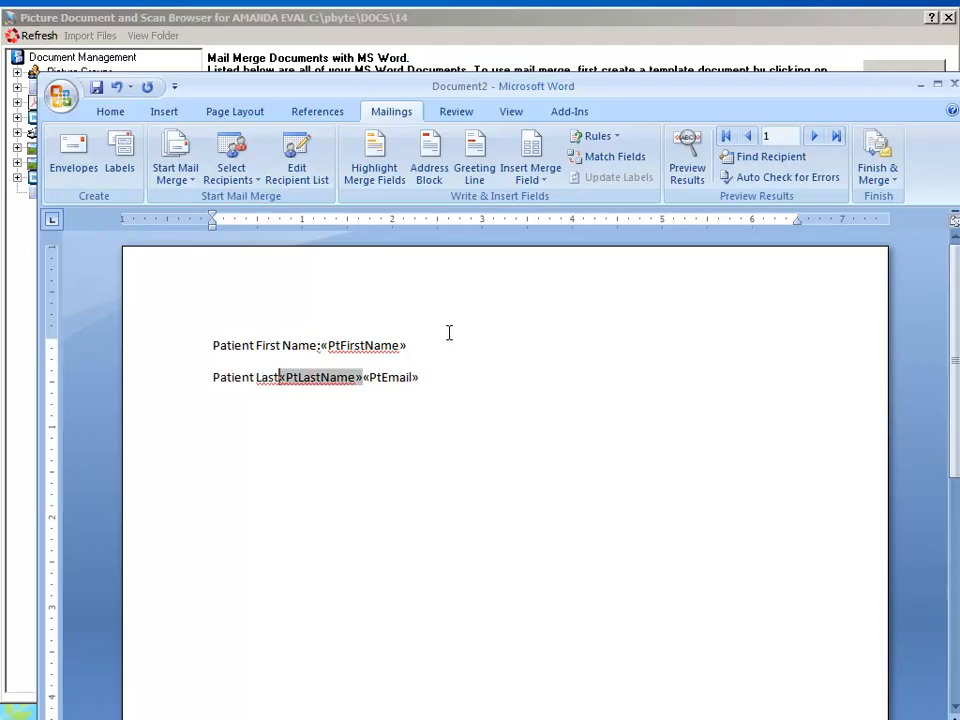
{"action": "type", "text": "me:"}
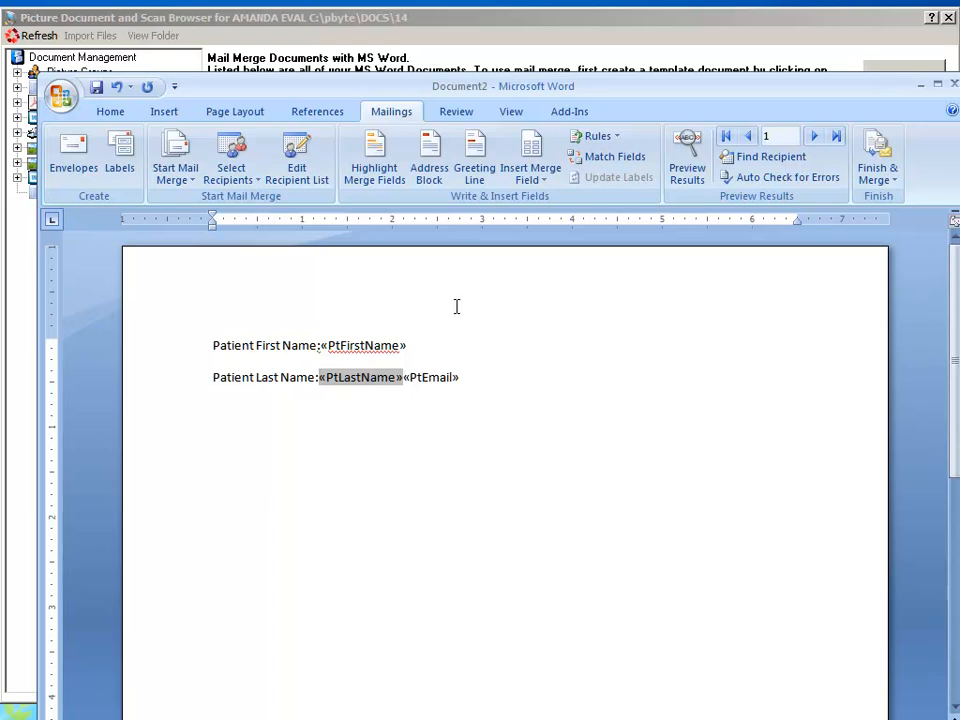
Move the PtEmail field to its own line and label it "Patient Email:".
{"action": "left_click", "coordinate": [406, 376]}
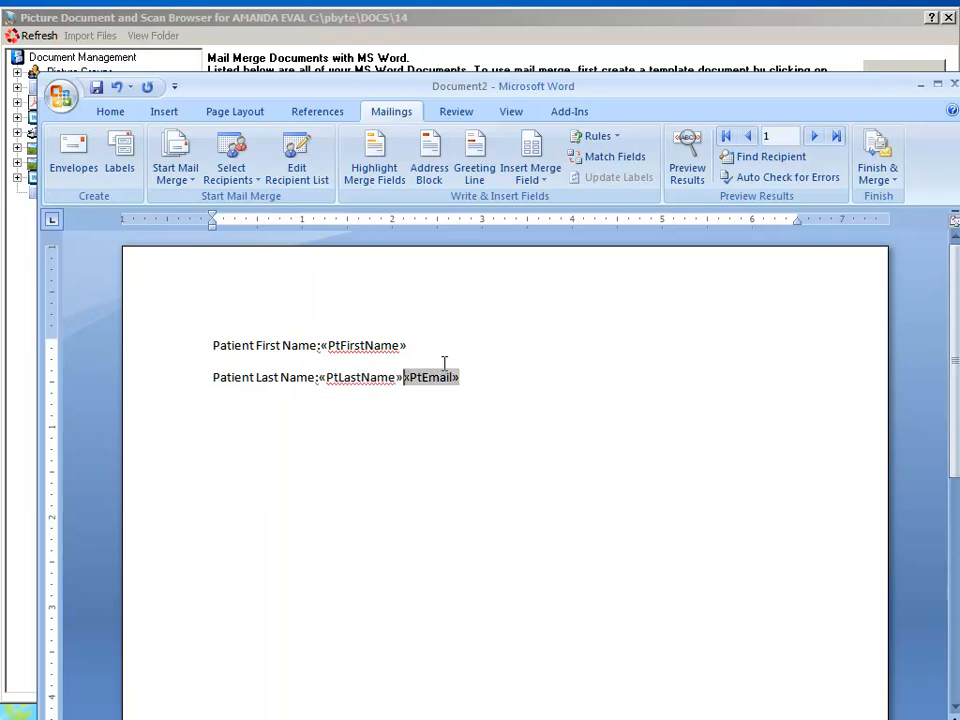
{"action": "key", "text": "Return"}
{"action": "type", "text": "Patient Email:«PtEmail»"}
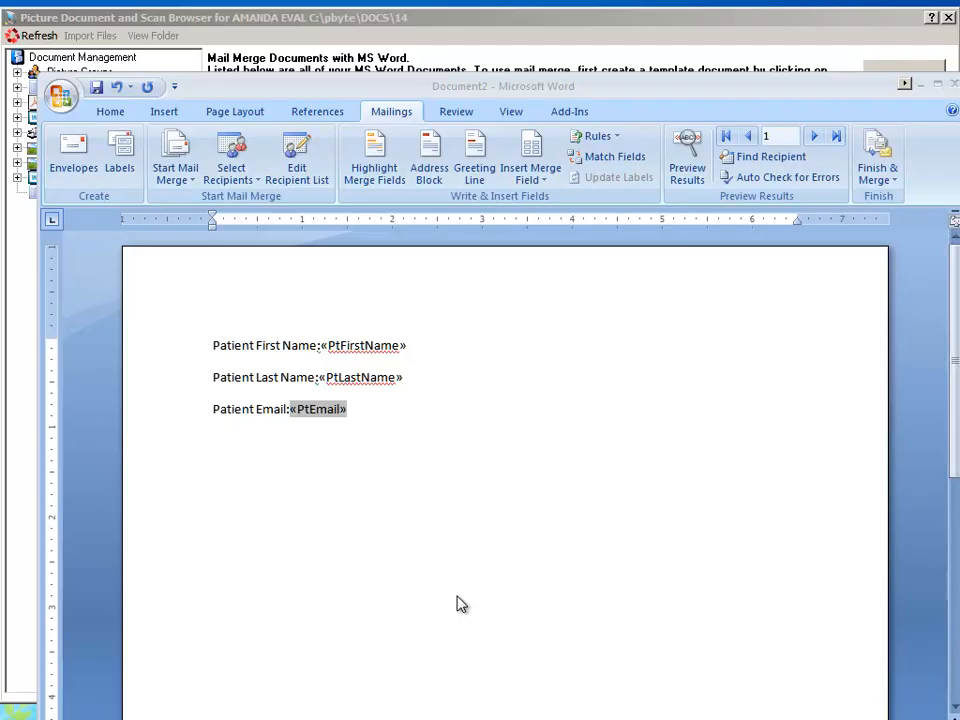
Delete the merge field after the "Patient Email:" label and insert the PtEmail database field there again.
{"action": "left_click", "coordinate": [270, 542]}
{"action": "left_click", "coordinate": [376, 409]}
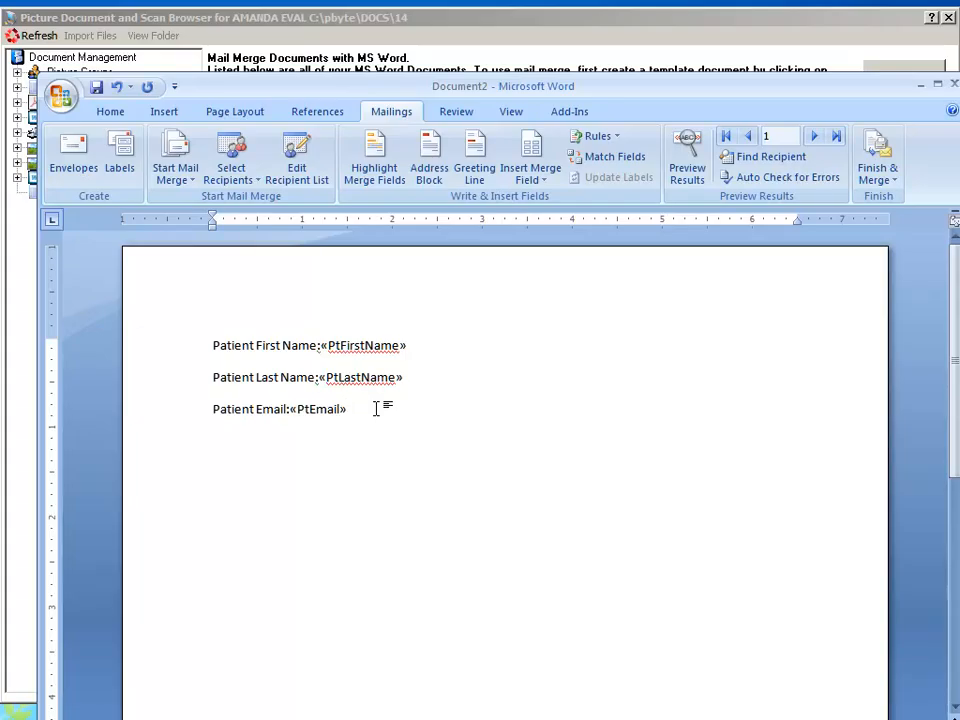
{"action": "key", "text": "shift+Left"}
{"action": "key", "text": "Delete"}
{"action": "left_click", "coordinate": [533, 156]}
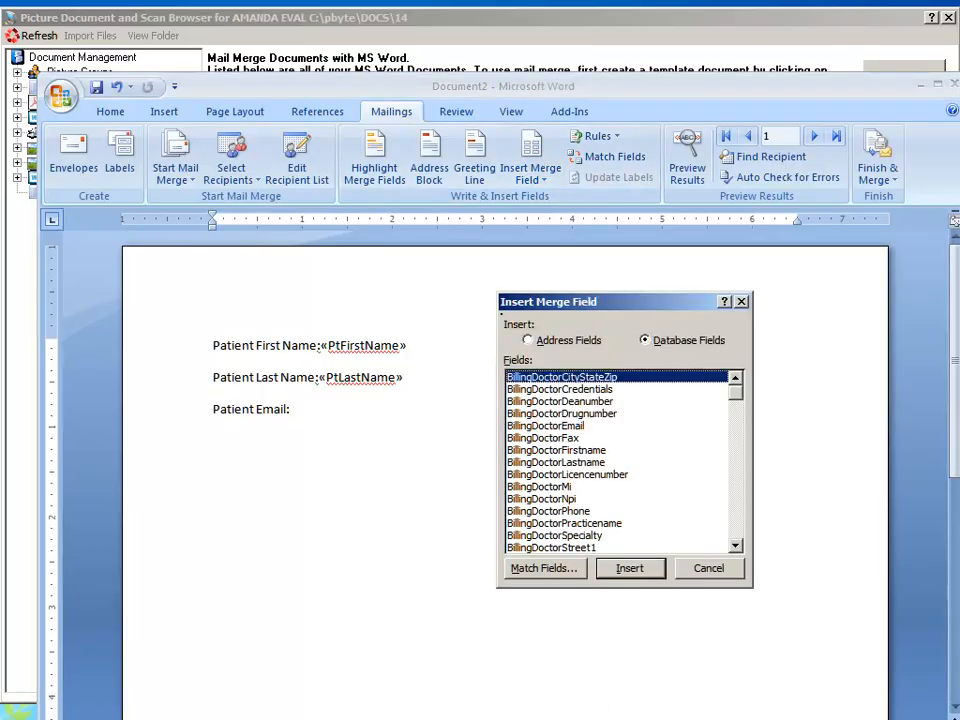
{"action": "scroll", "coordinate": [620, 460], "scroll_direction": "down", "scroll_amount": 10}
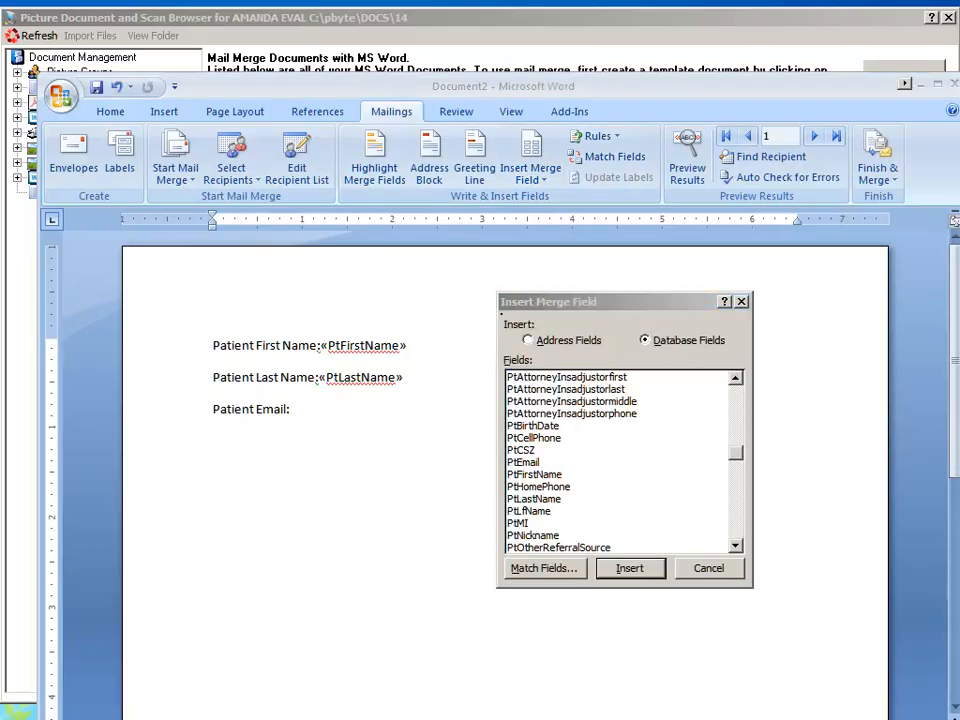
{"action": "double_click", "coordinate": [530, 462]}
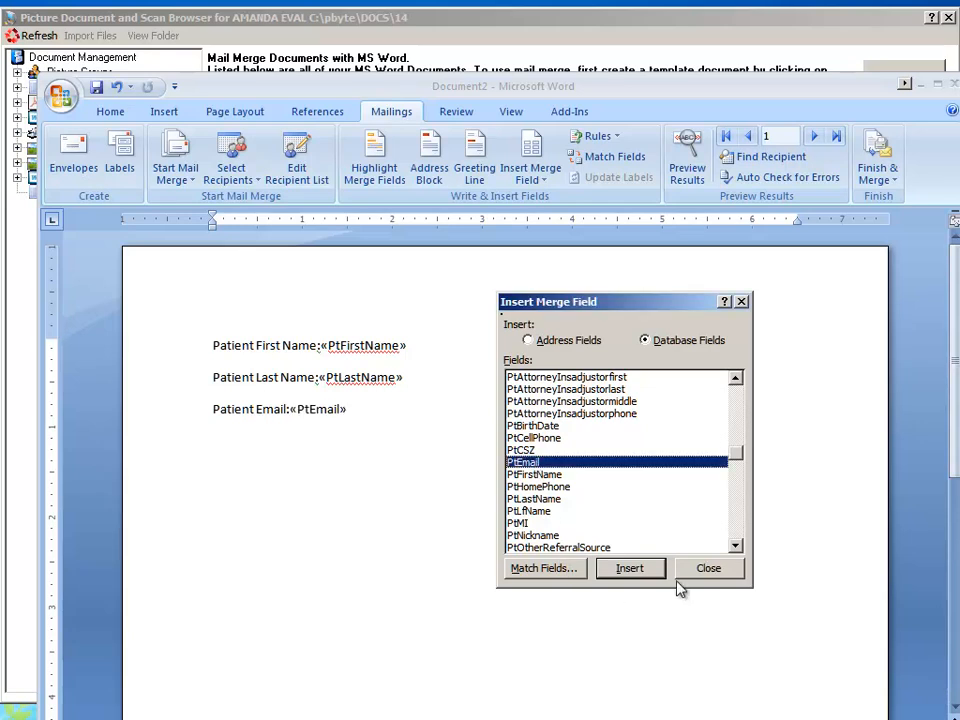
{"action": "left_click", "coordinate": [709, 568]}
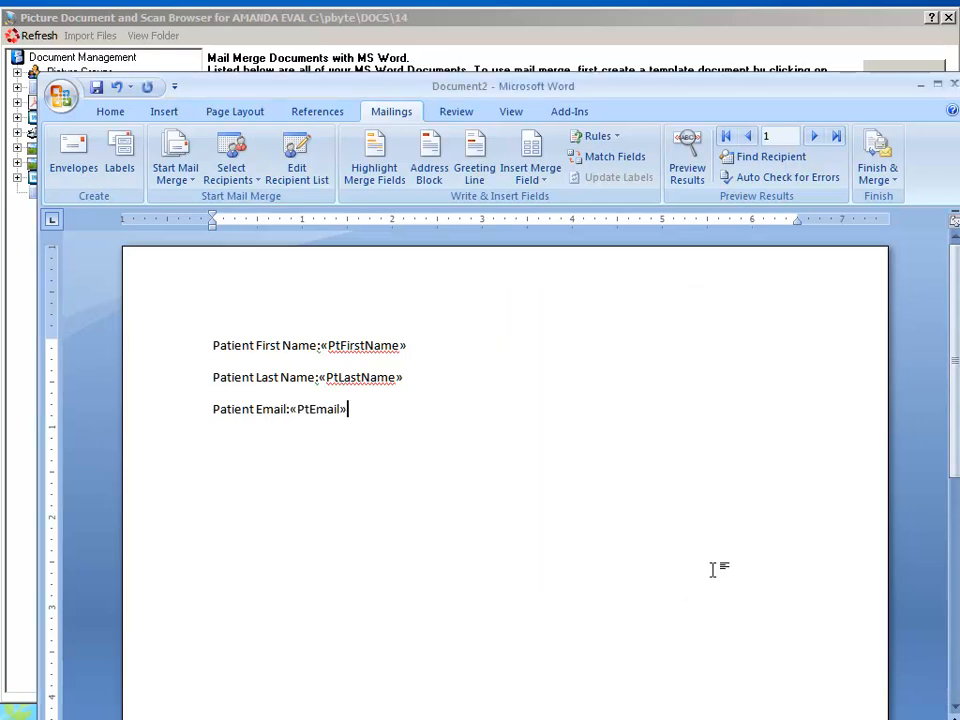
Save the template as Patient First Name.docx in a new folder named "Mail Merge Documents" within the Documents library.
{"action": "left_click", "coordinate": [98, 87]}
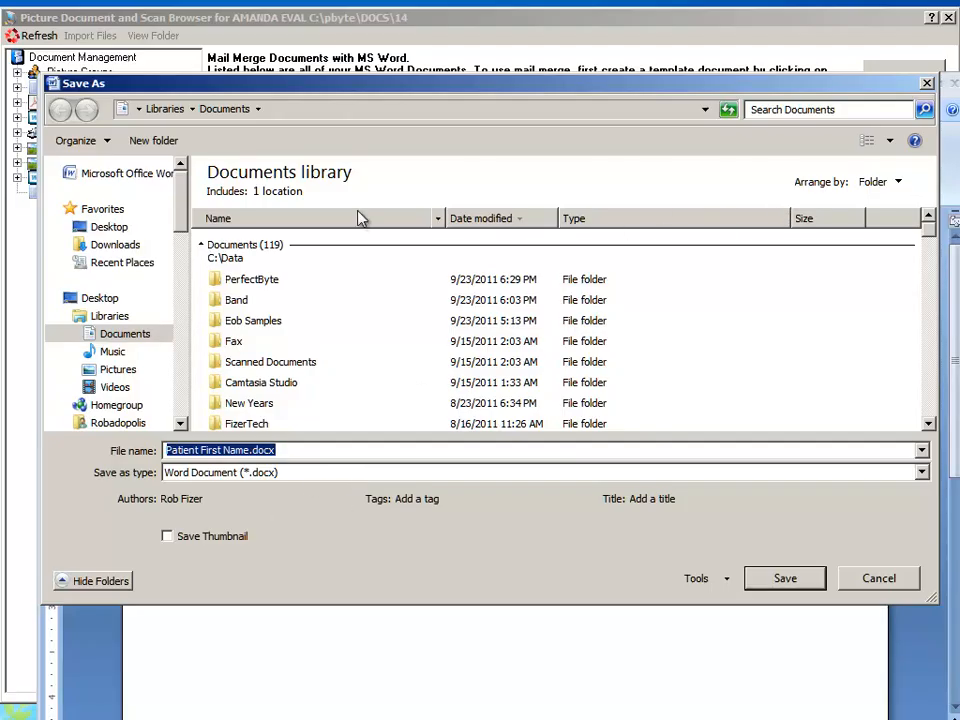
{"action": "left_click", "coordinate": [156, 143]}
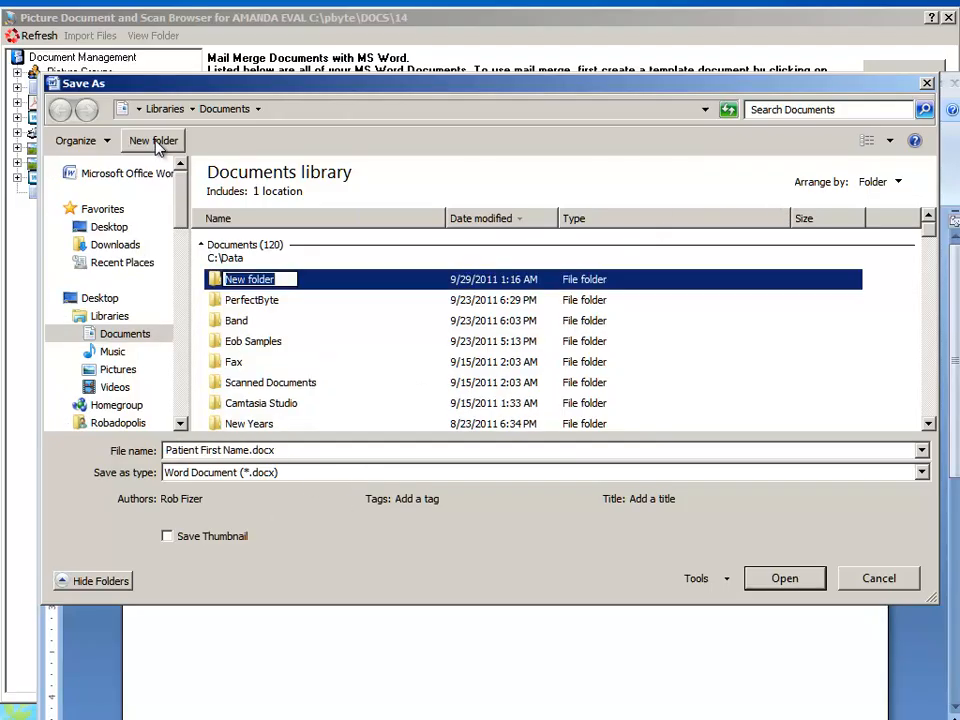
{"action": "type", "text": "Mail Mer"}
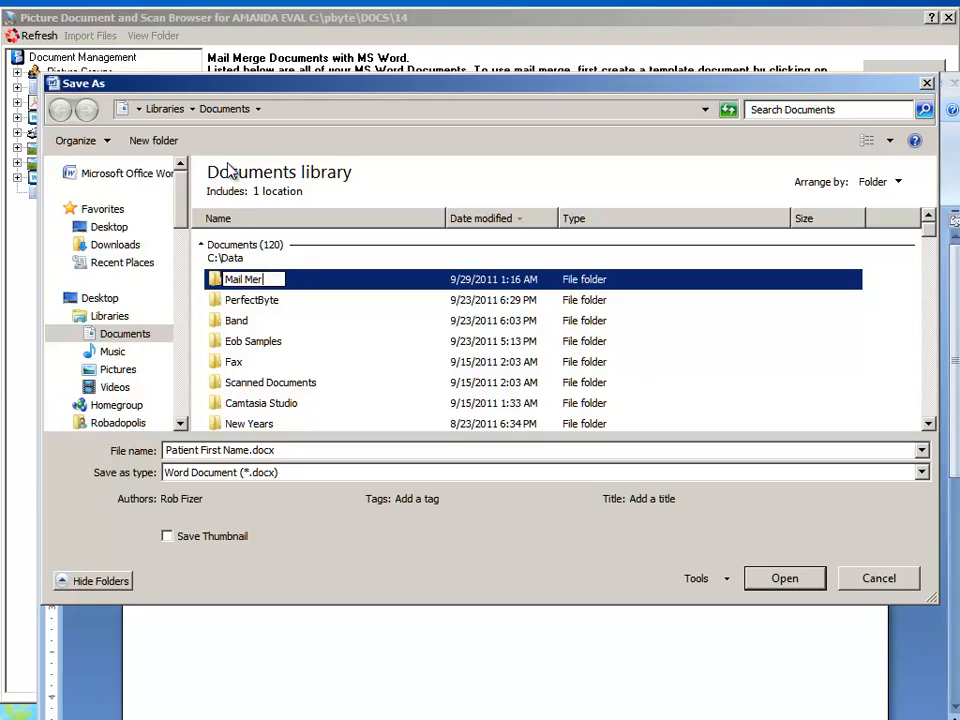
{"action": "type", "text": "ge Documents"}
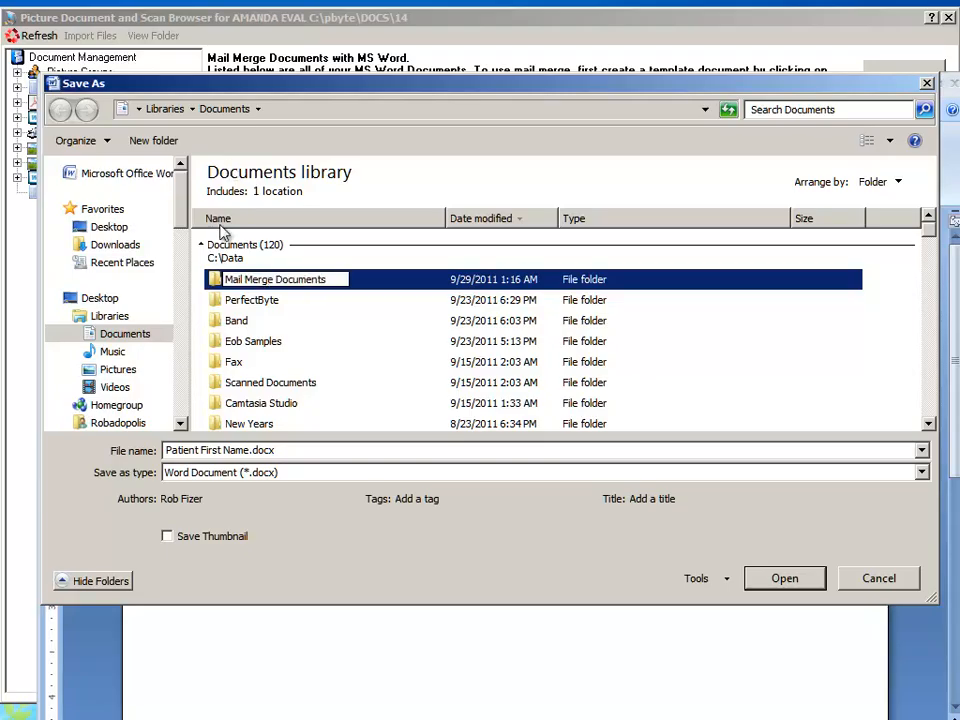
{"action": "left_click", "coordinate": [490, 538]}
{"action": "double_click", "coordinate": [288, 282]}
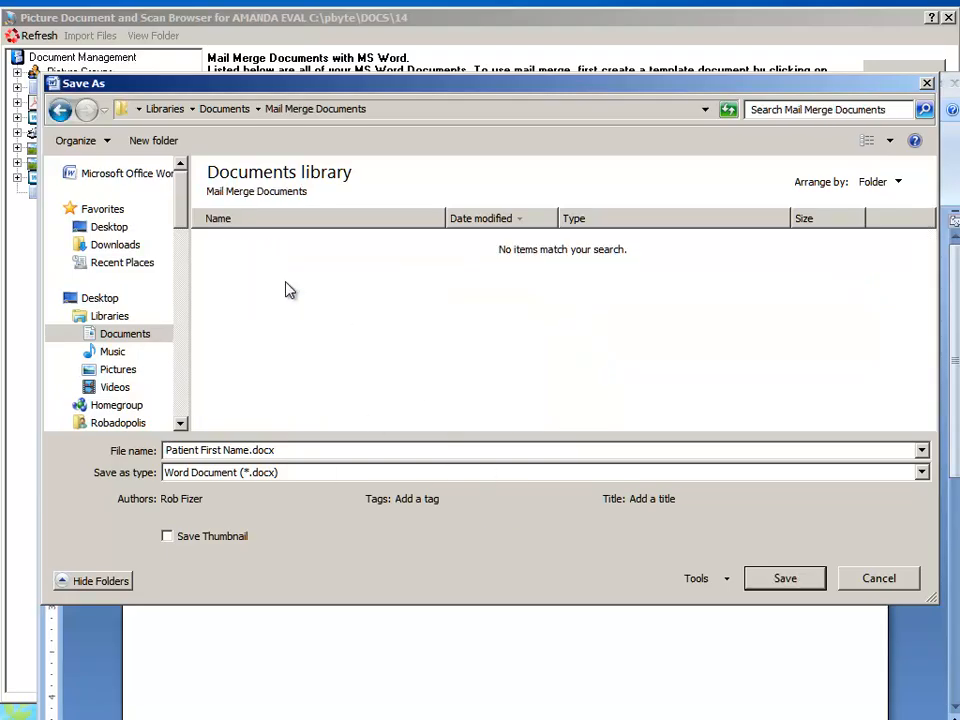
{"action": "left_click", "coordinate": [783, 579]}
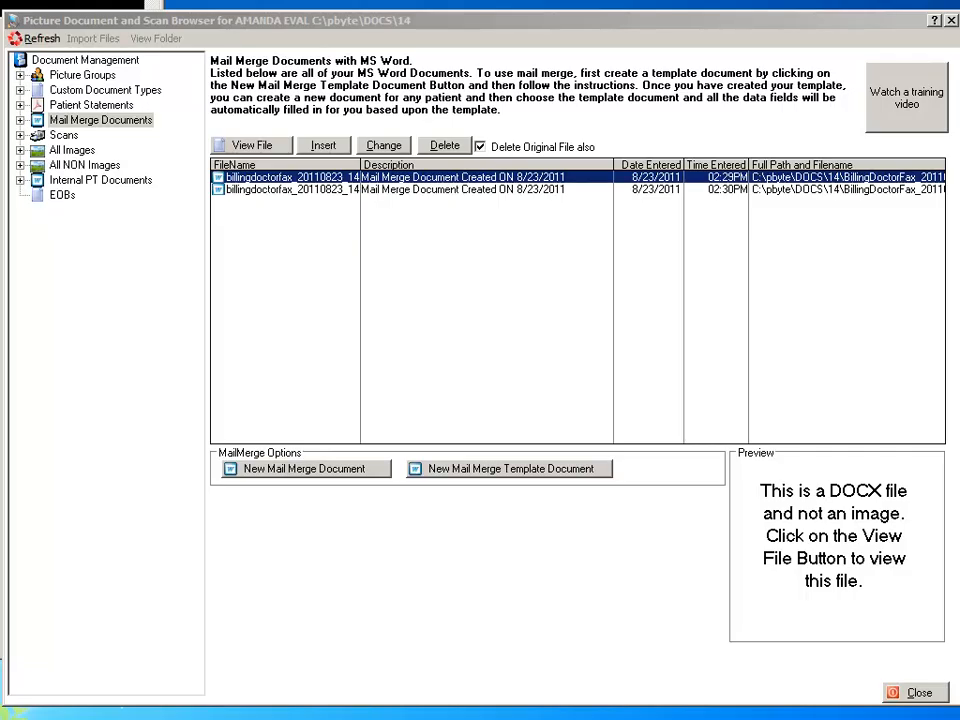
{"action": "left_click_drag", "start_coordinate": [199, 428], "coordinate": [401, 534]}
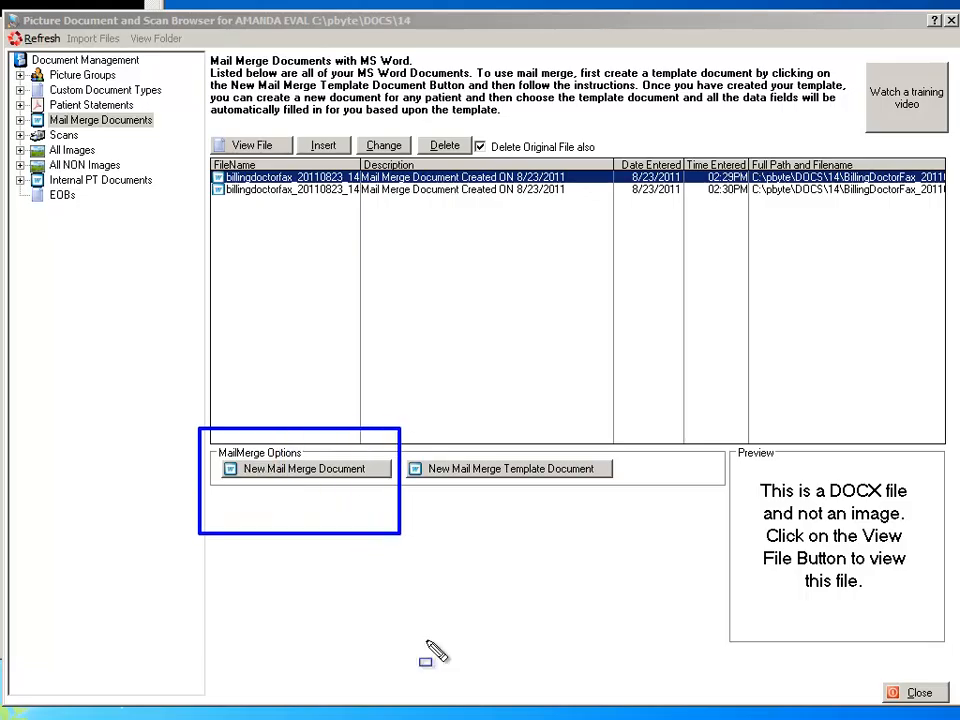
{"action": "key", "text": "Escape"}
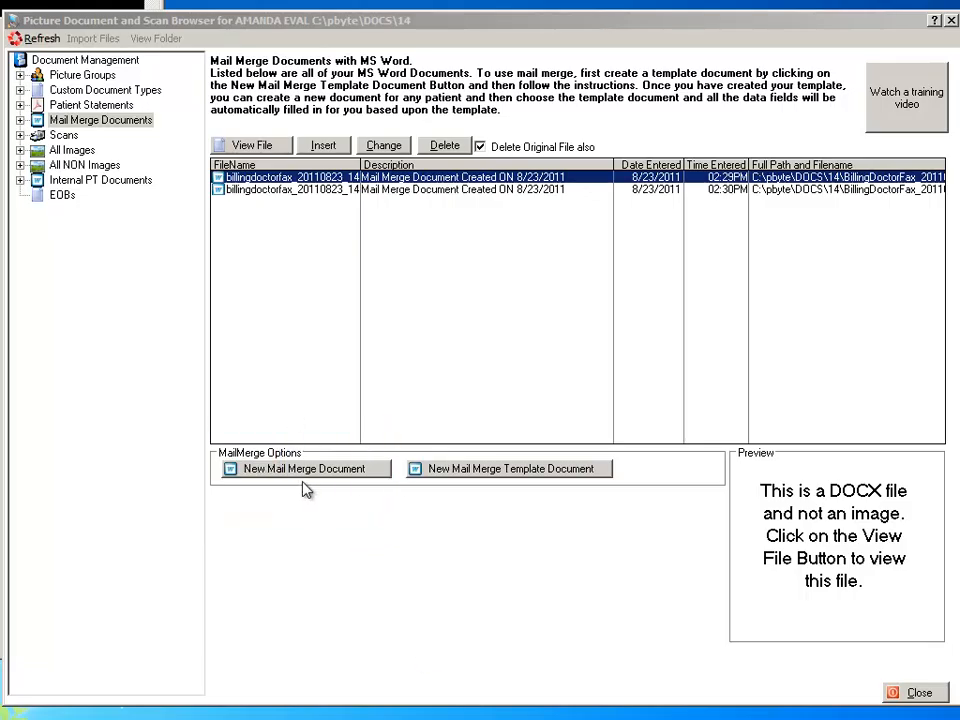
Create a new mail merge document for the patient from Patient First Name.docx in the Mail Merge Documents folder of the Documents library.
{"action": "left_click", "coordinate": [307, 474]}
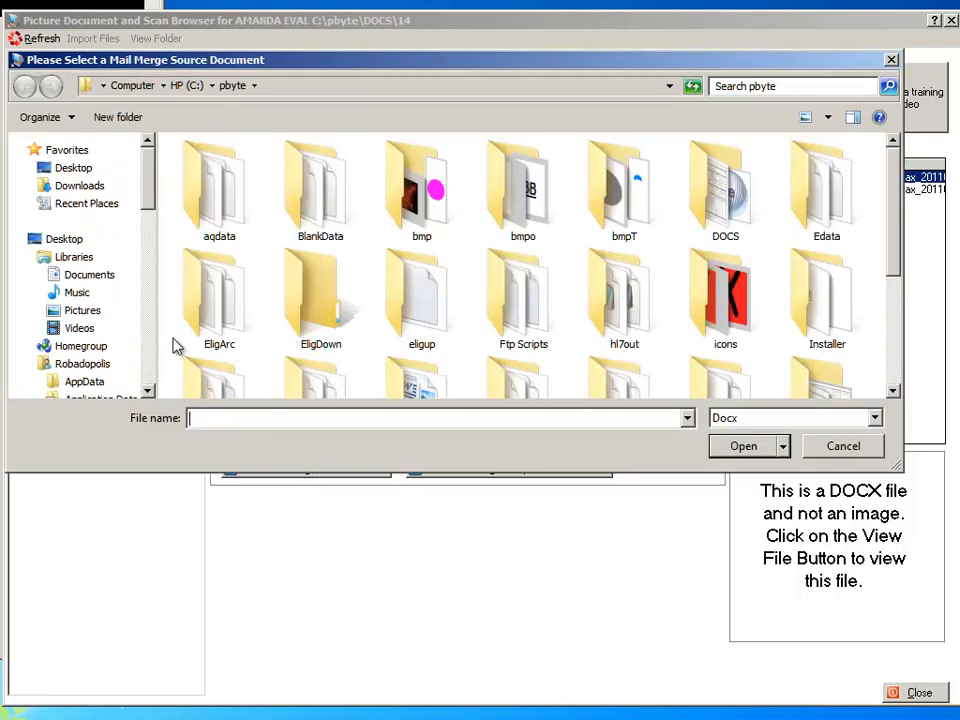
{"action": "left_click", "coordinate": [96, 279]}
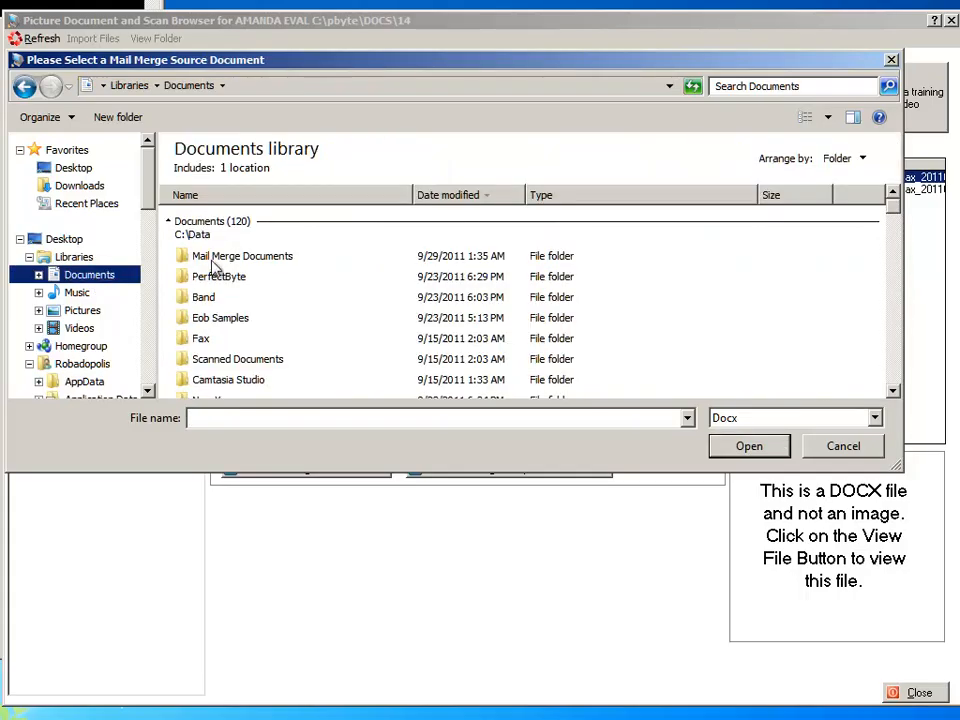
{"action": "double_click", "coordinate": [228, 258]}
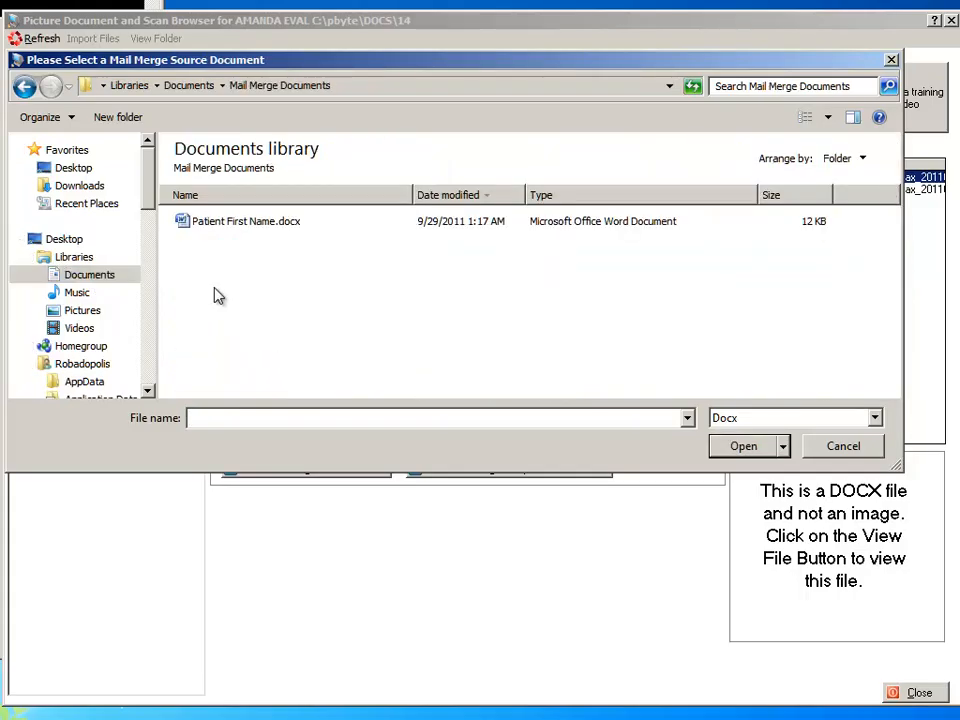
{"action": "left_click", "coordinate": [241, 230]}
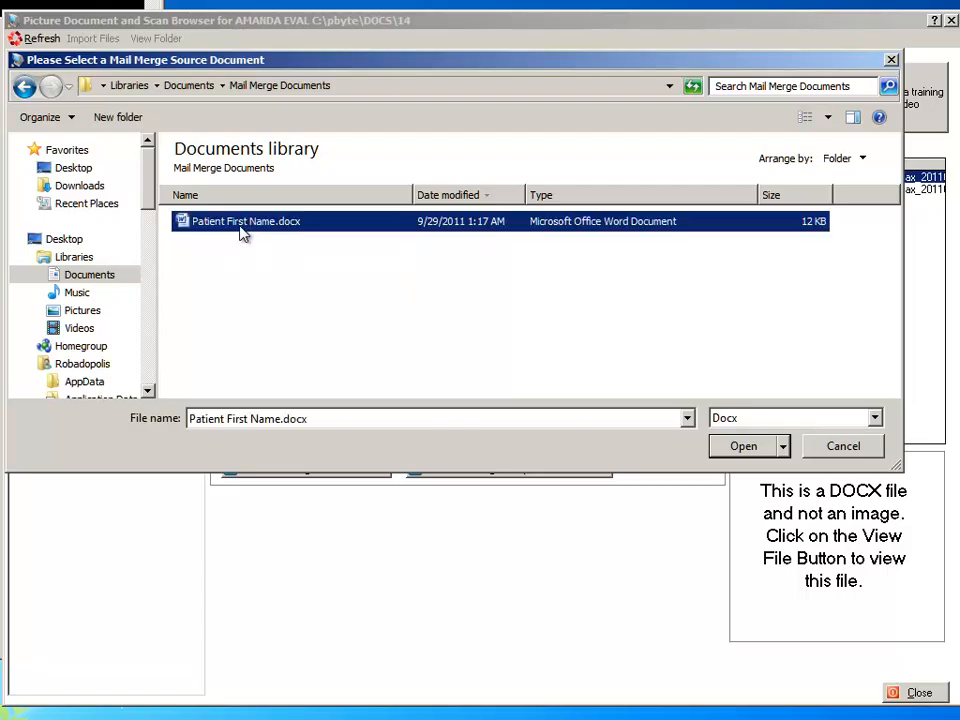
{"action": "left_click", "coordinate": [735, 446]}
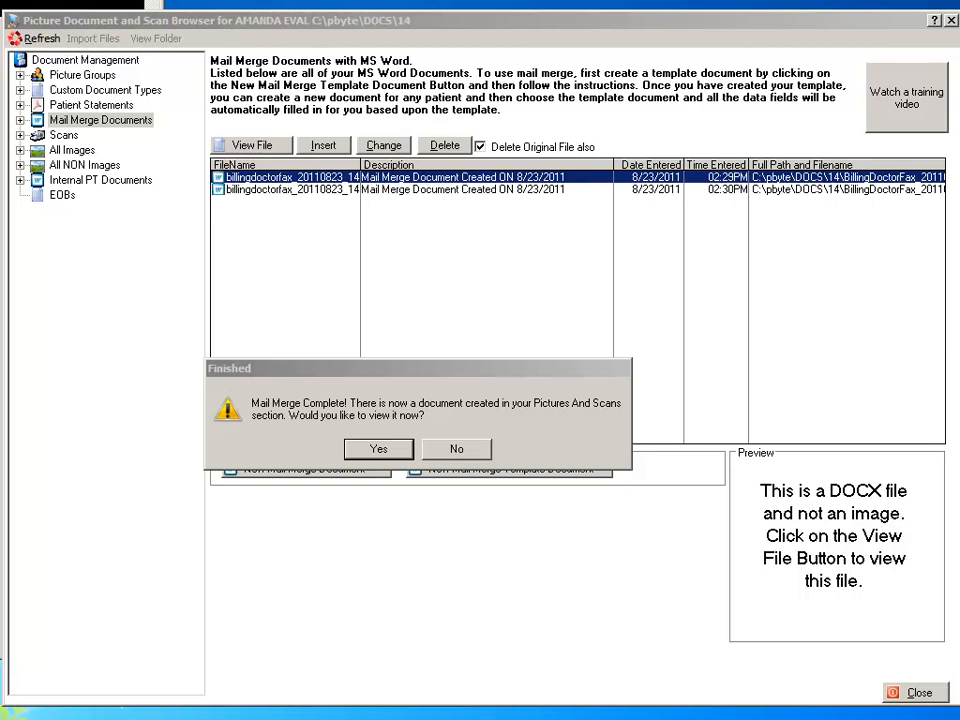
View the merged document in Word, close it, and select its entry in the patient's mail merge document list.
{"action": "left_click", "coordinate": [375, 450]}
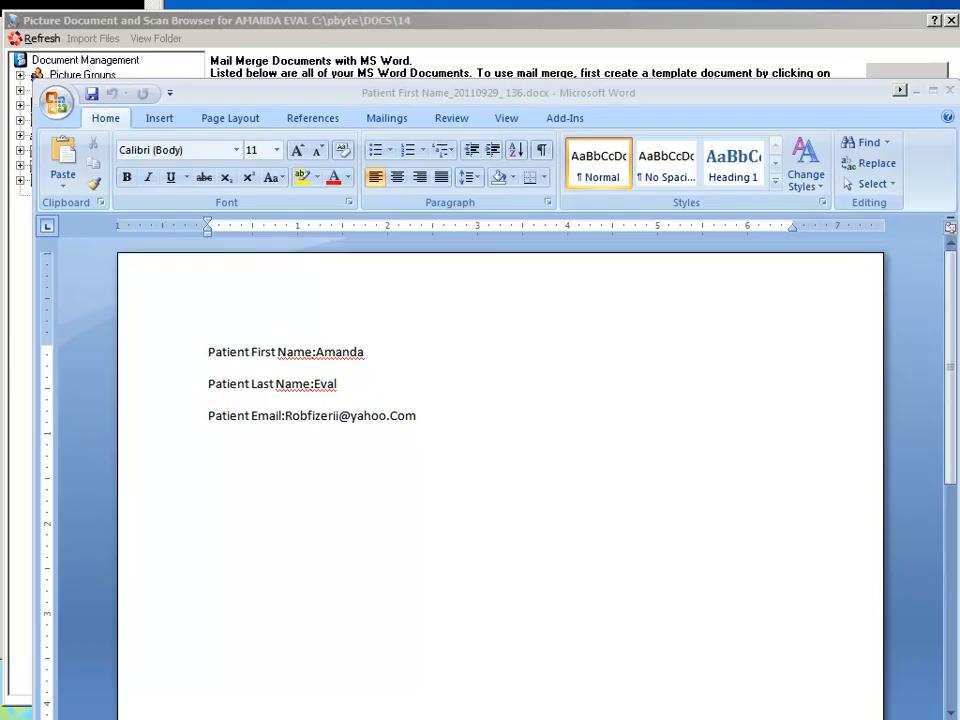
{"action": "left_click", "coordinate": [951, 93]}
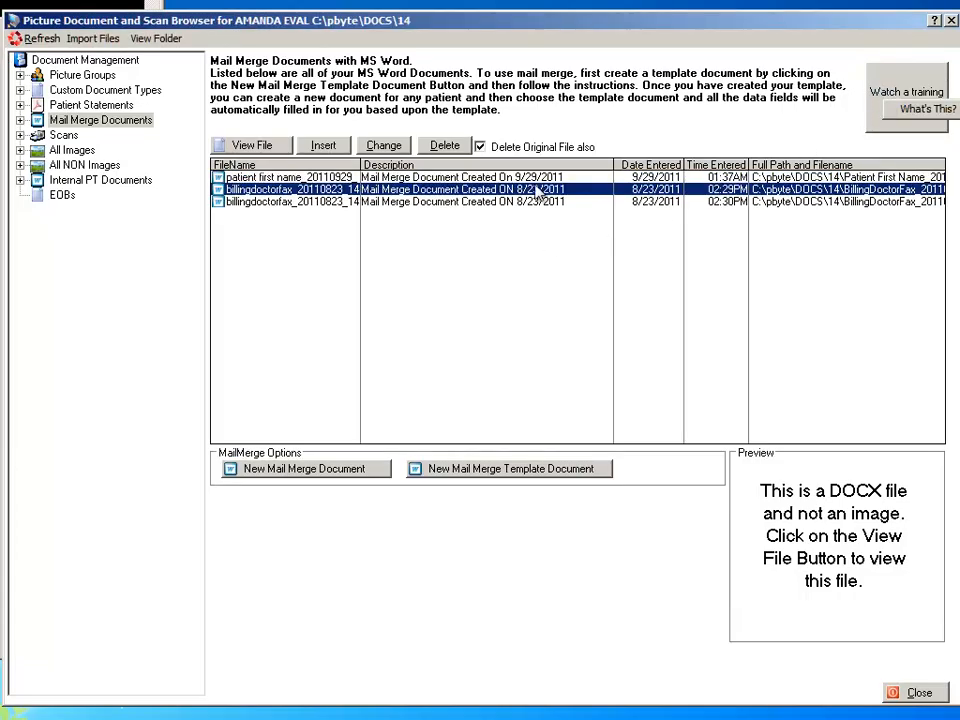
{"action": "left_click", "coordinate": [537, 177]}
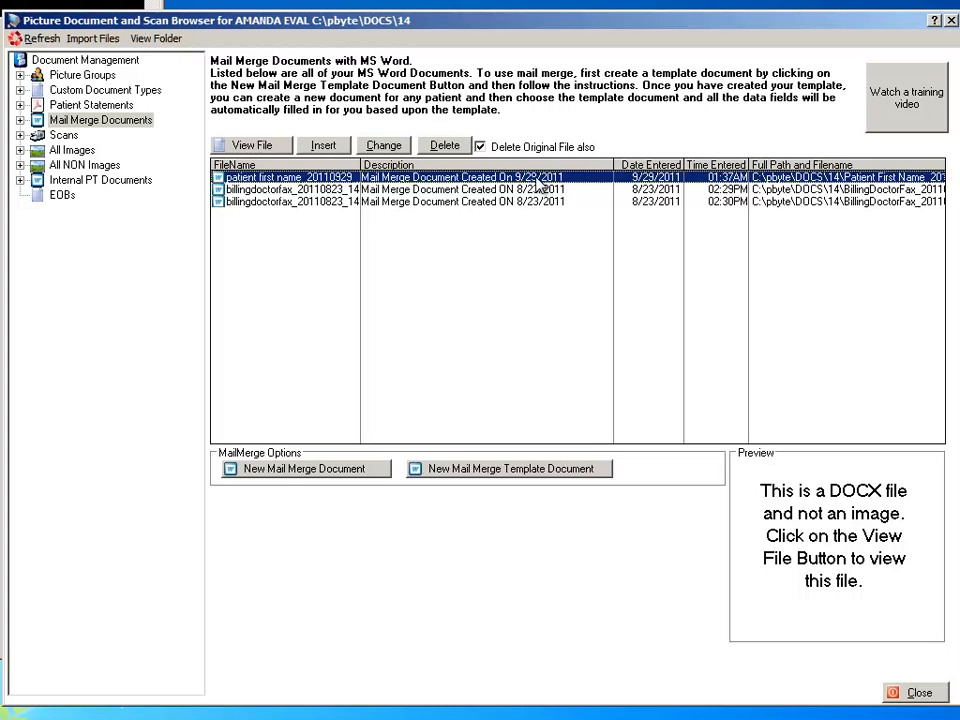